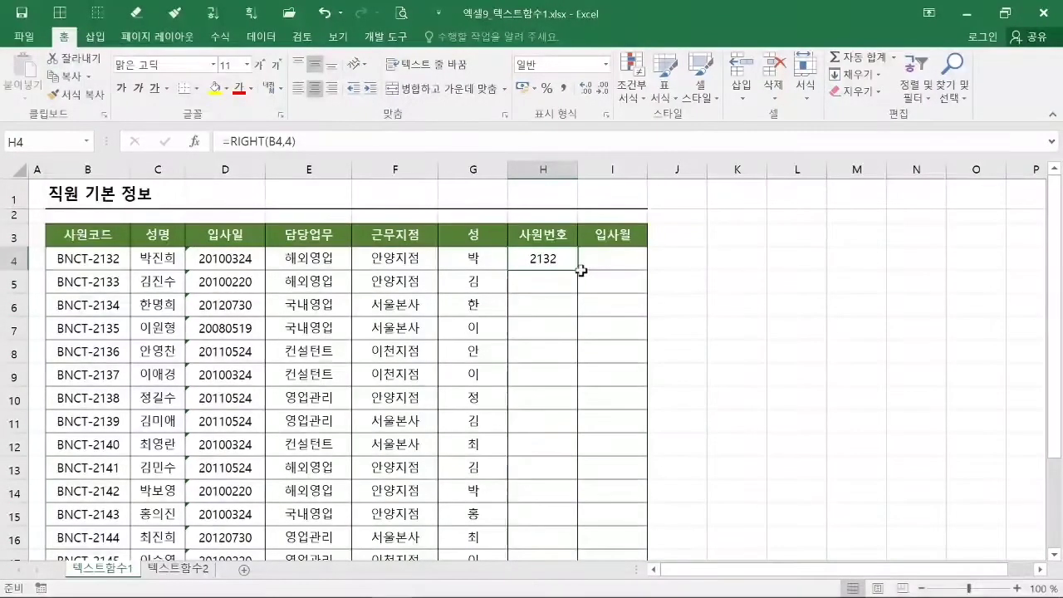
- Fill the RIGHT formula from H4 down through the rest of the 사원번호 column
key(ctrl)
key(ctrl)
double_click(579, 270)
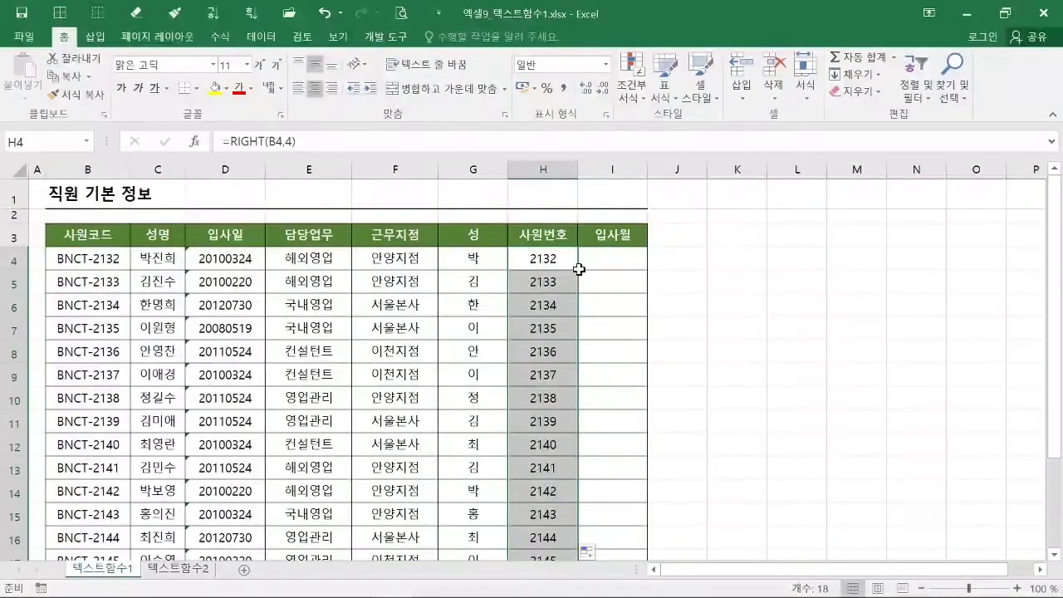
click(621, 261)
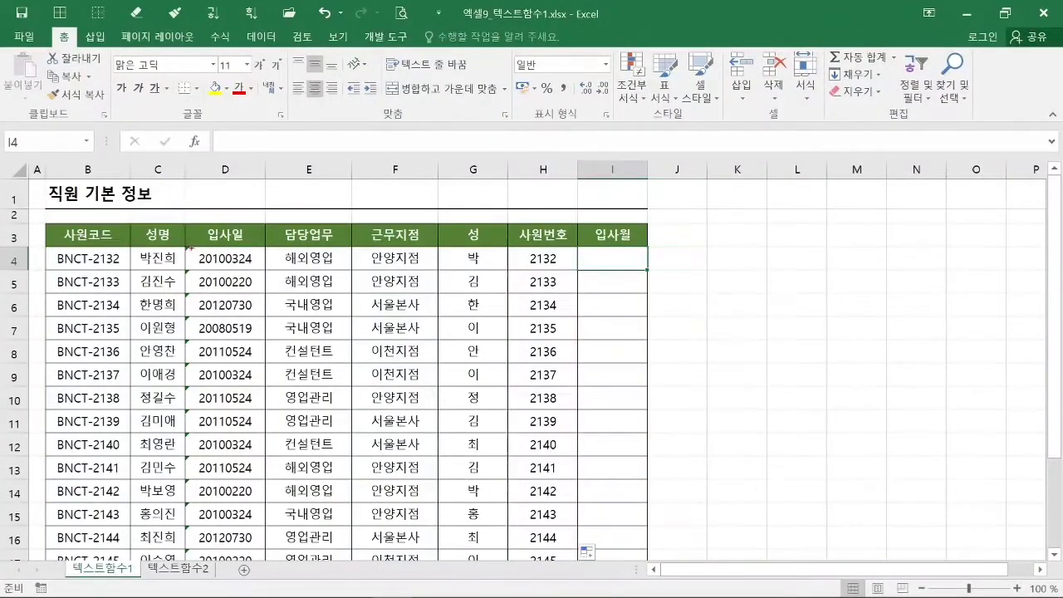
drag(184, 246, 272, 570)
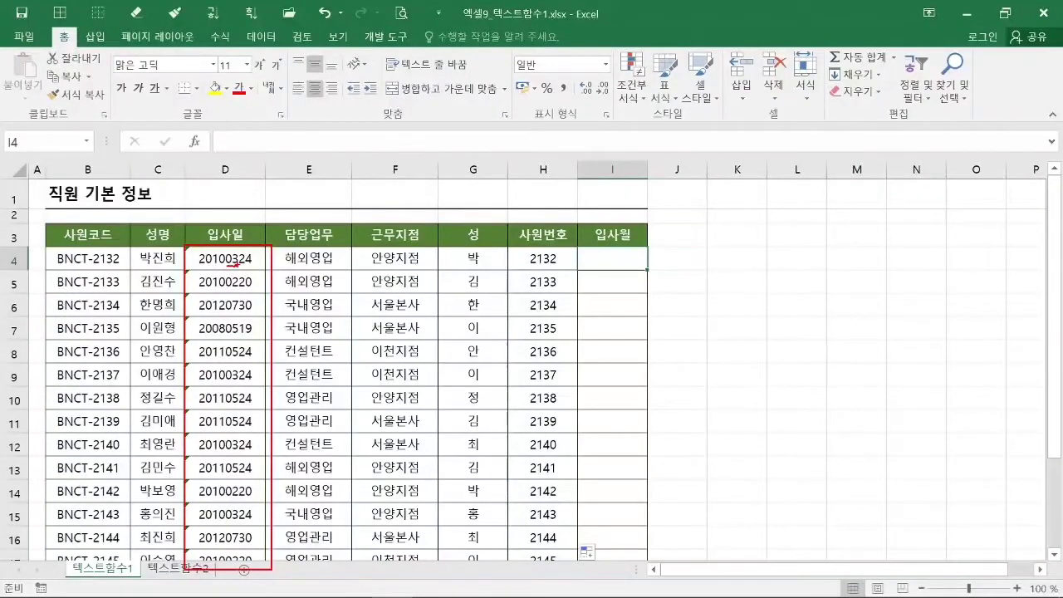
key(Escape)
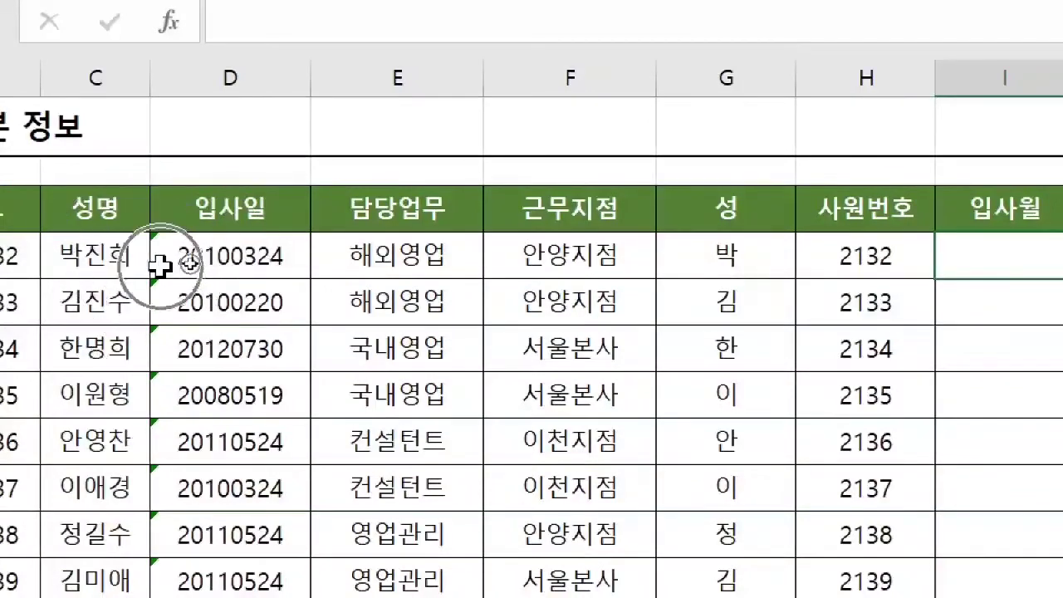
- Ignore the number-stored-as-text error on the first 입사일 value in cell D4
click(162, 266)
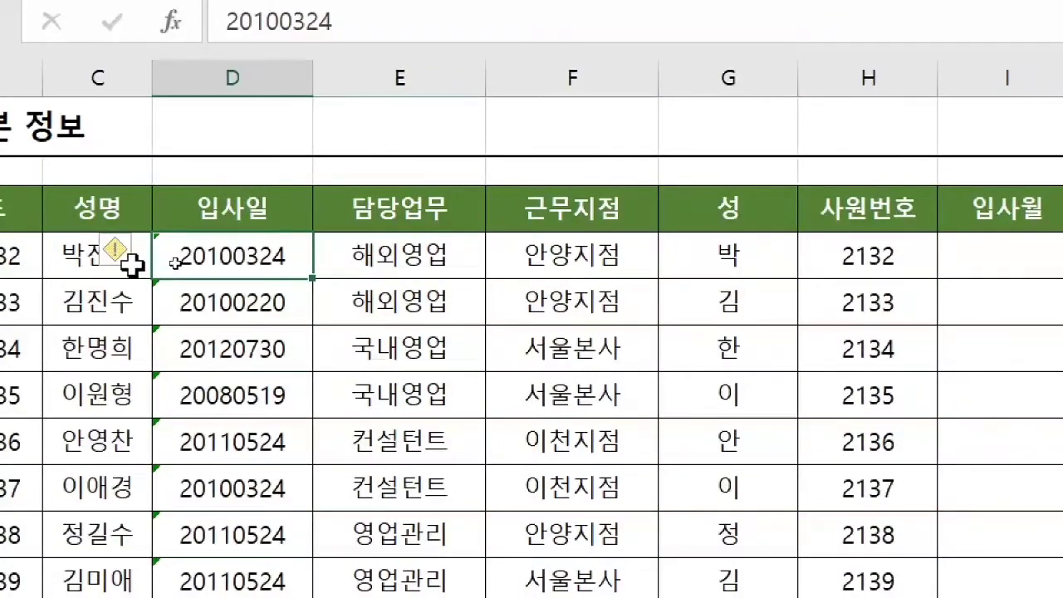
mouse_move(126, 266)
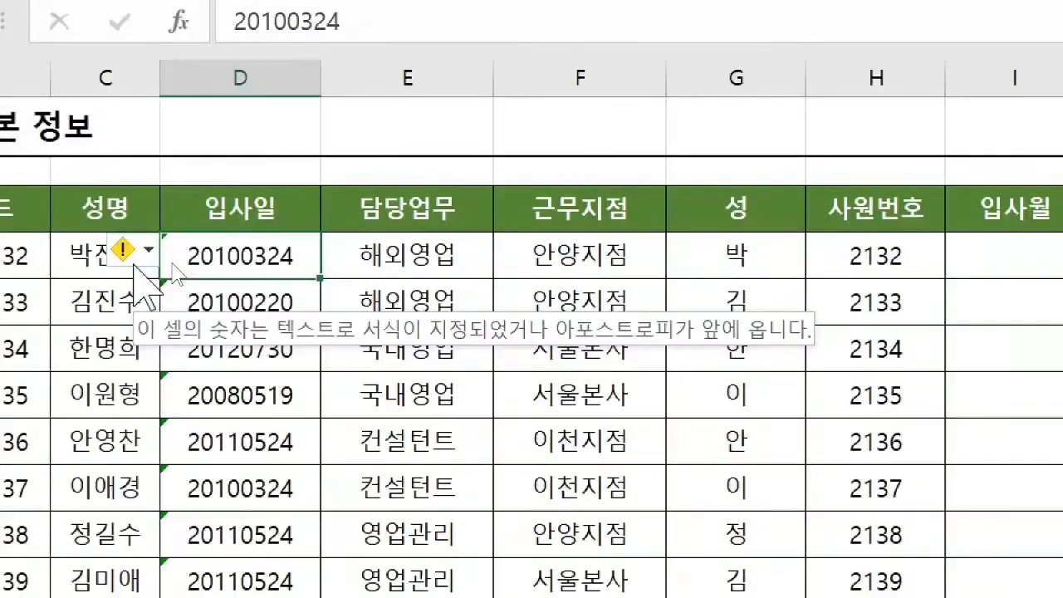
click(134, 264)
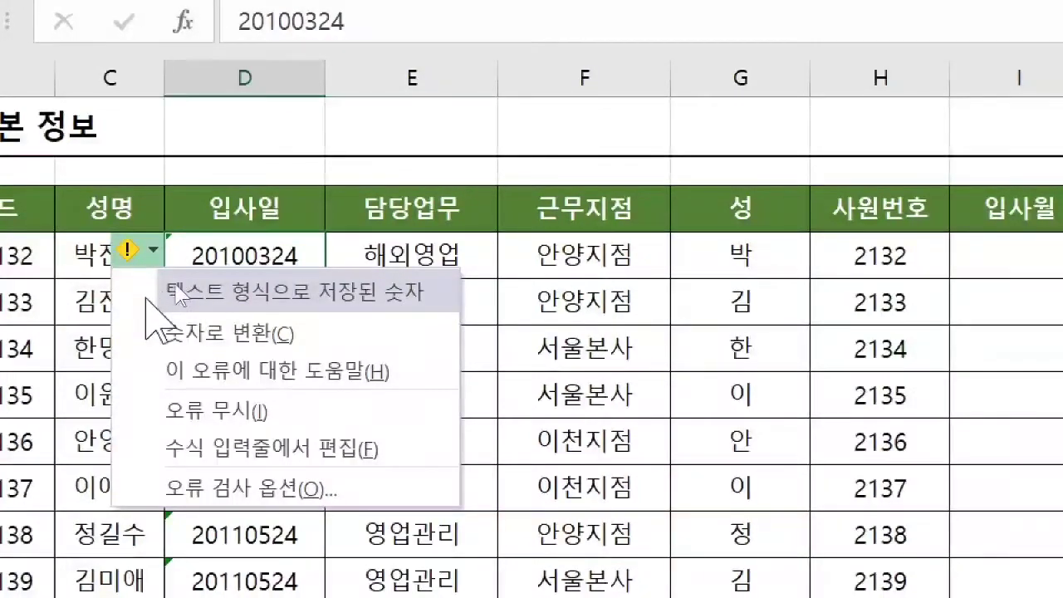
click(284, 423)
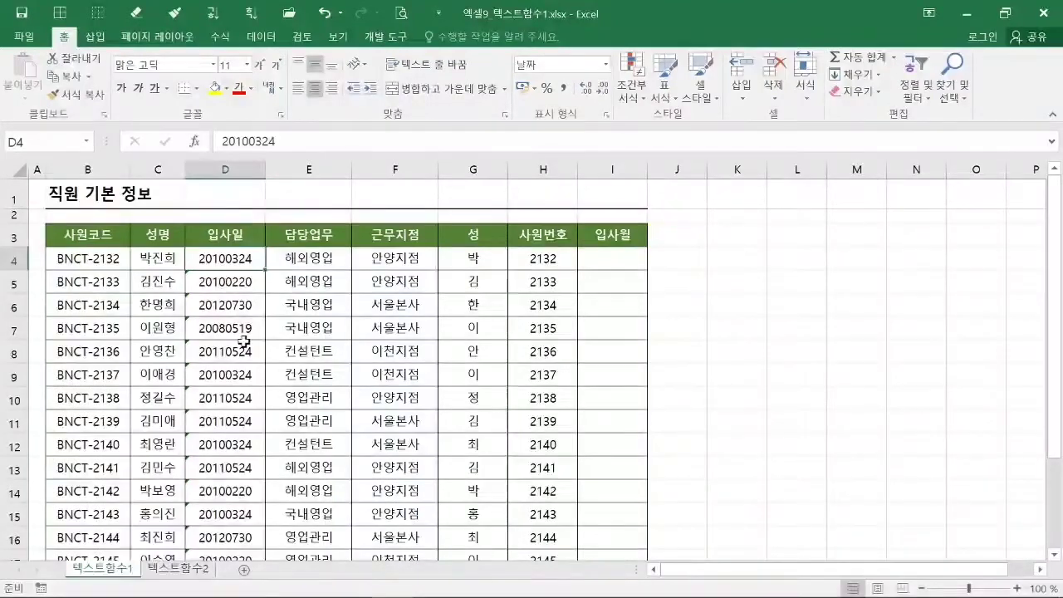
- Ignore the number-stored-as-text errors on the remaining 입사일 cells, D5 to D21
click(222, 283)
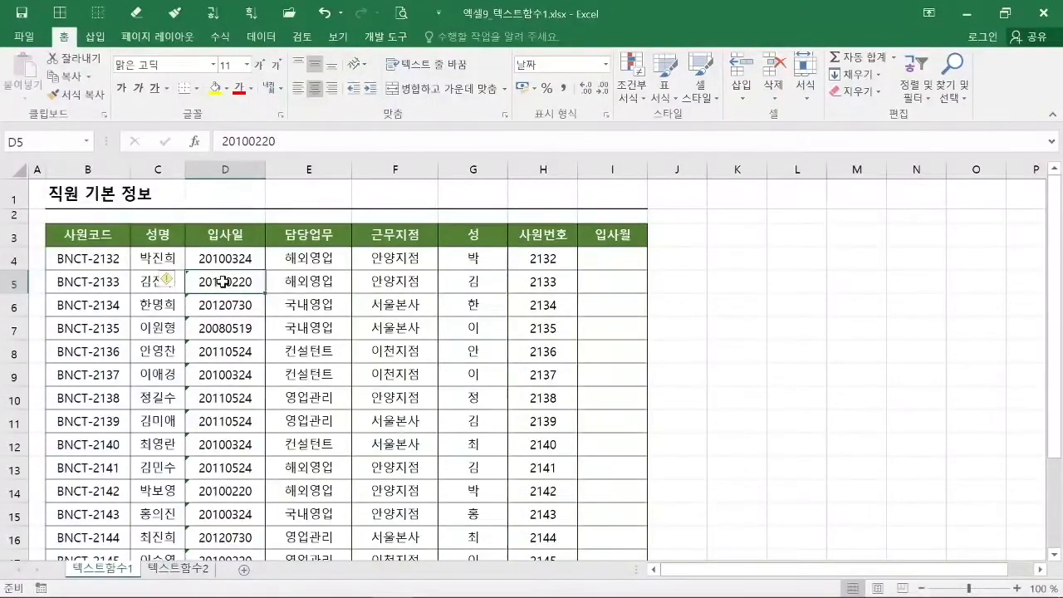
drag(223, 283, 226, 510)
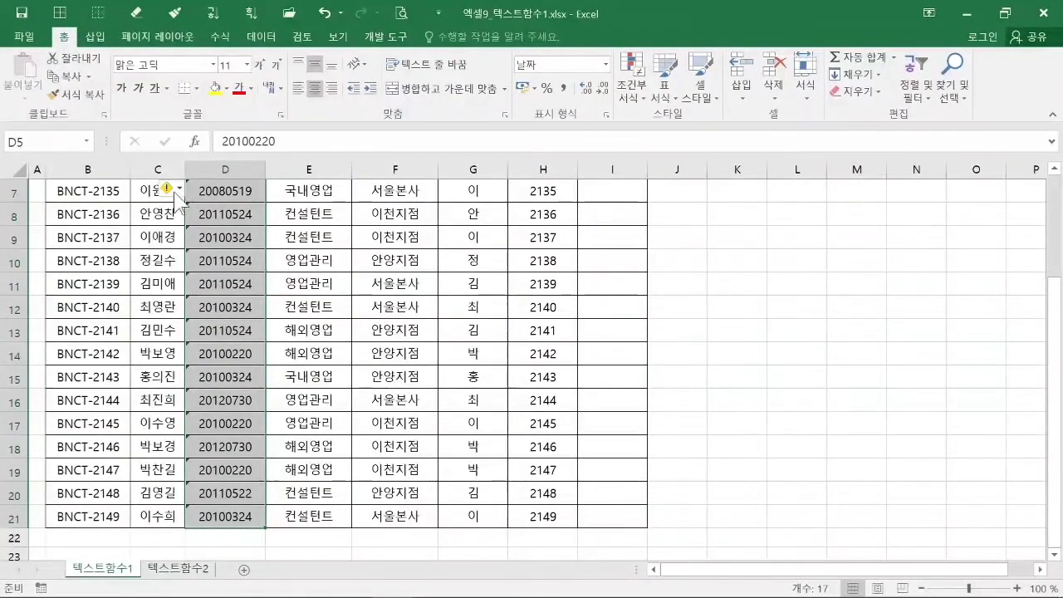
mouse_move(176, 198)
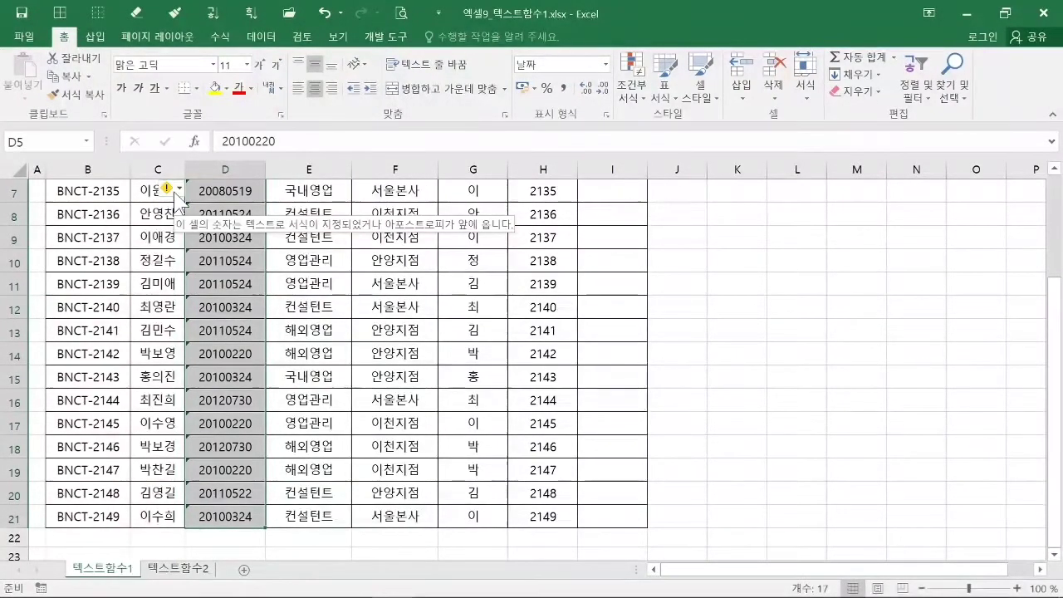
click(178, 190)
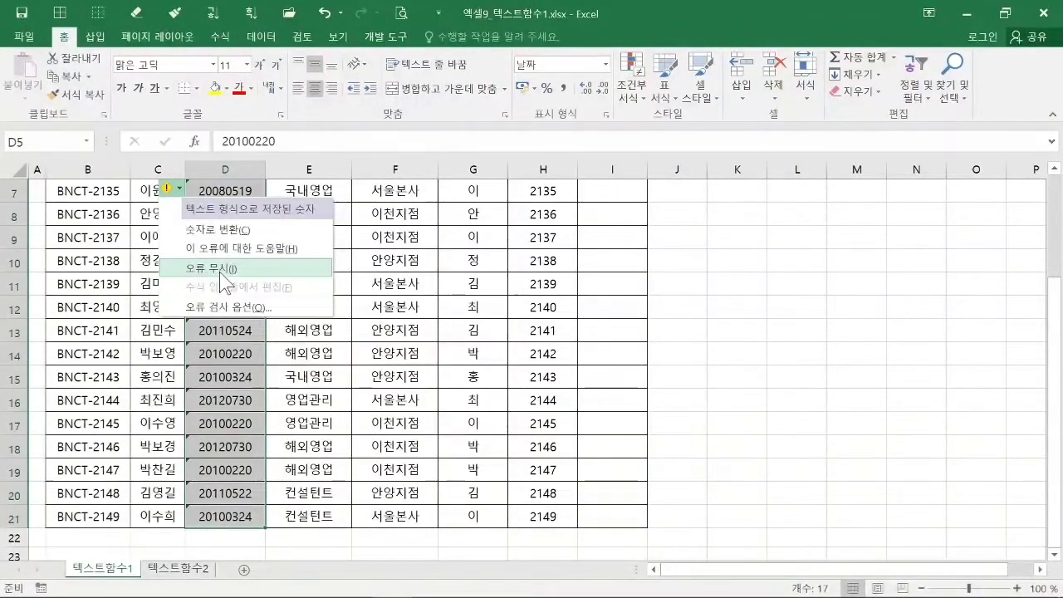
key(ctrl)
key(ctrl)
key(ctrl)
key(ctrl)
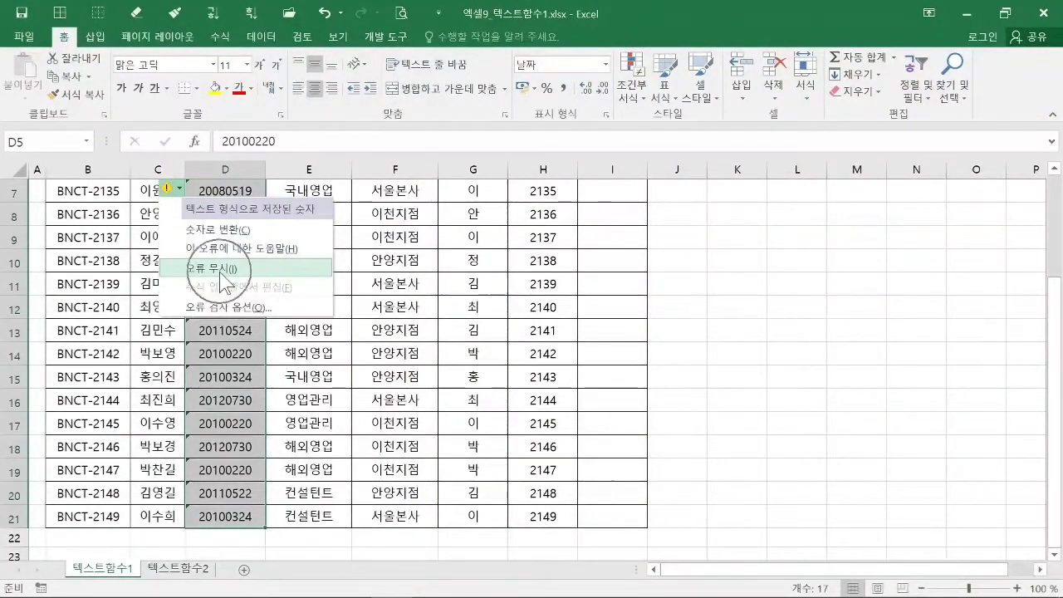
key(ctrl)
key(ctrl)
key(ctrl)
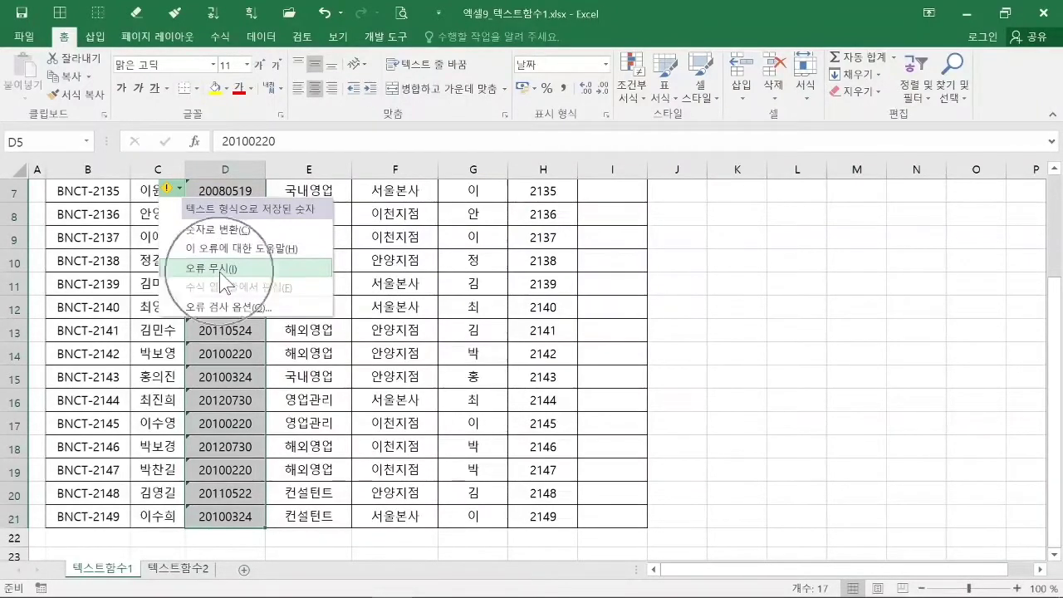
click(220, 270)
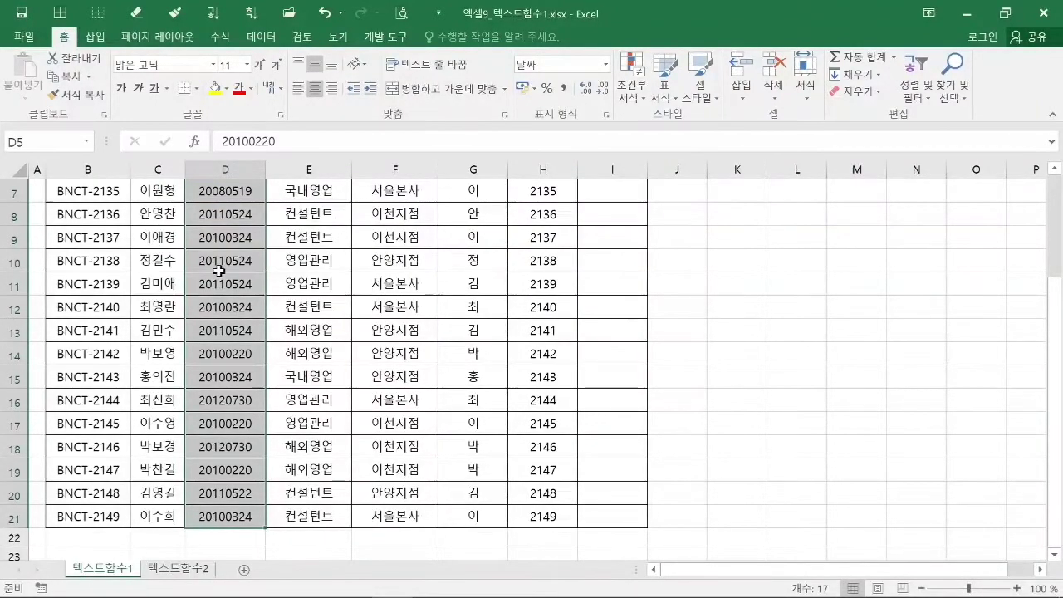
- Insert the MID function from the 텍스트 category into the first 입사월 cell, I4
scroll(221, 276, up, 1)
scroll(221, 283, up, 1)
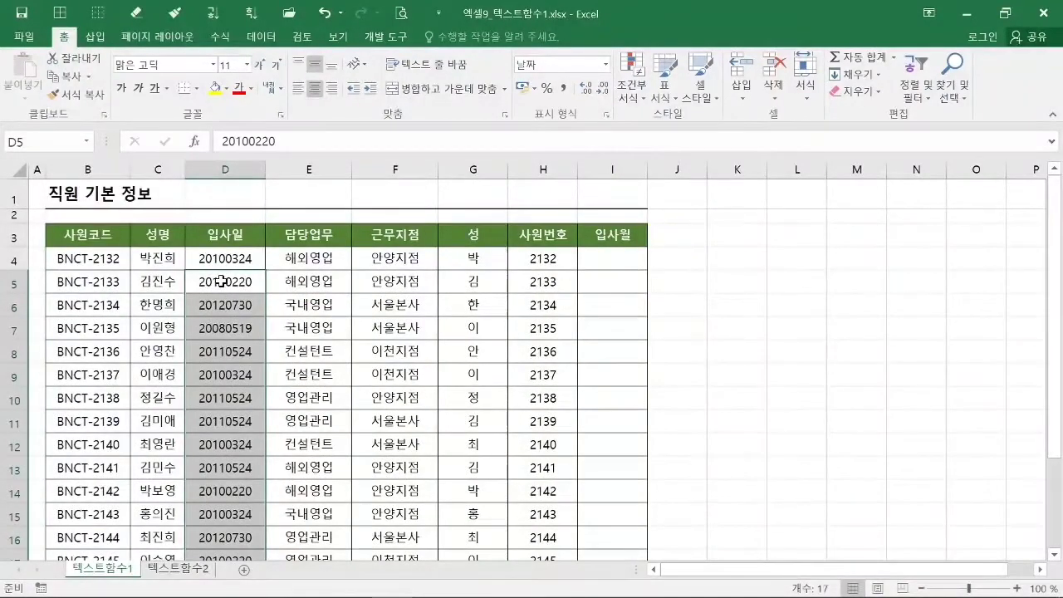
click(624, 260)
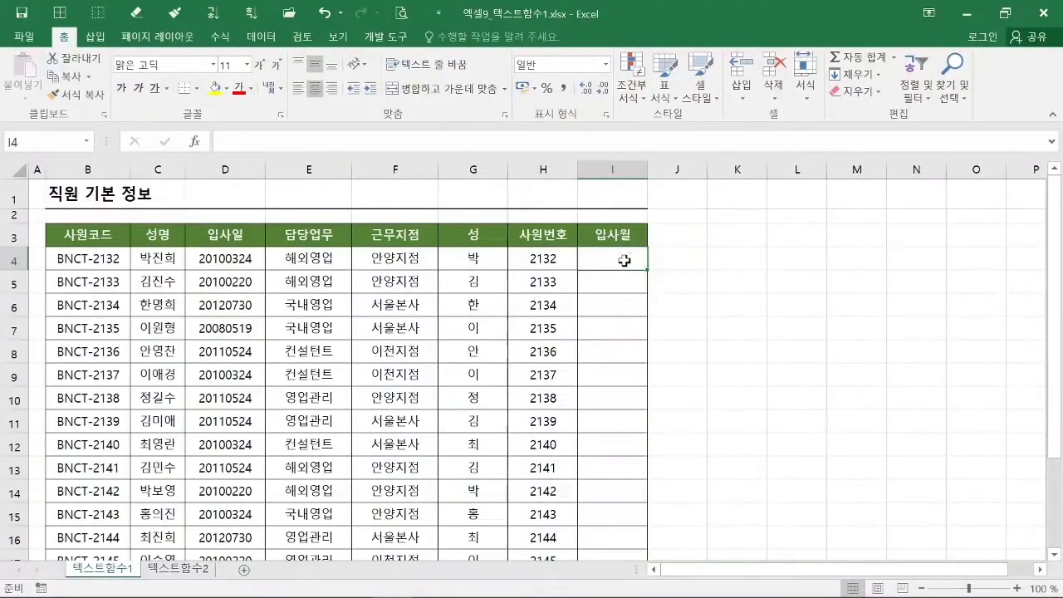
click(196, 142)
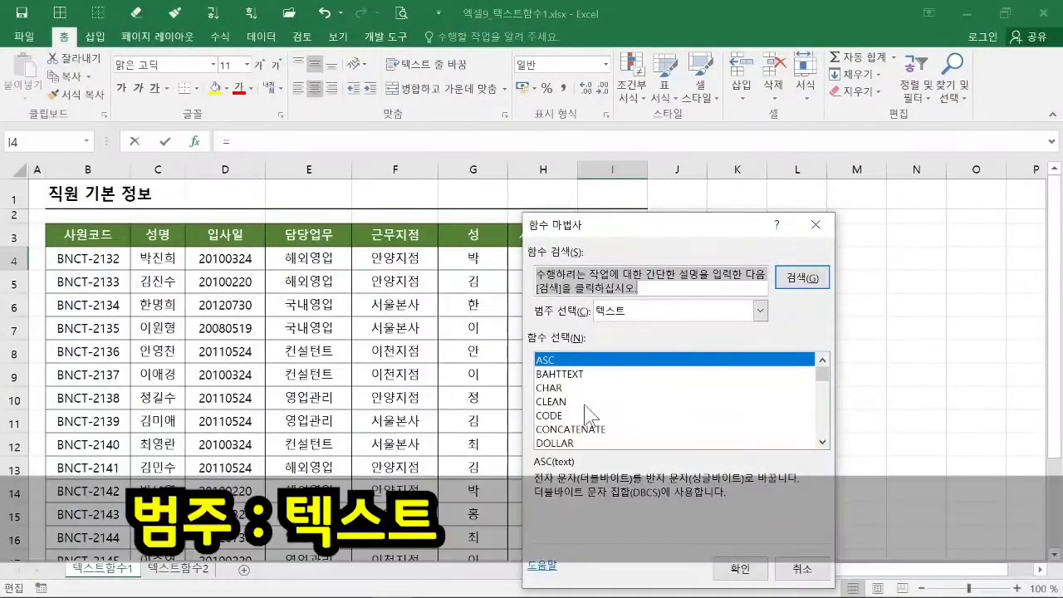
scroll(588, 412, down, 3)
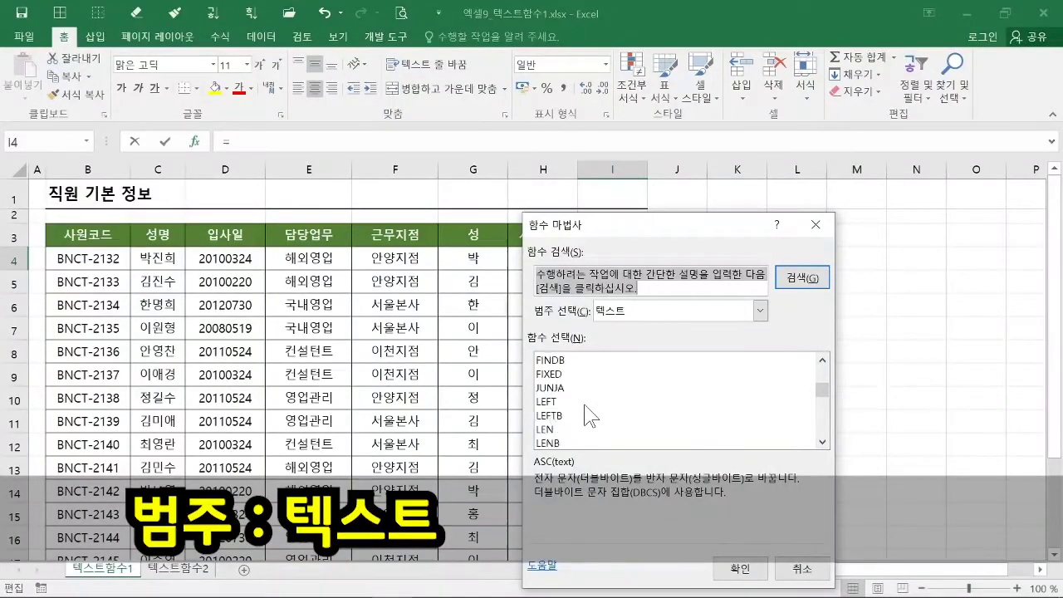
scroll(588, 413, down, 2)
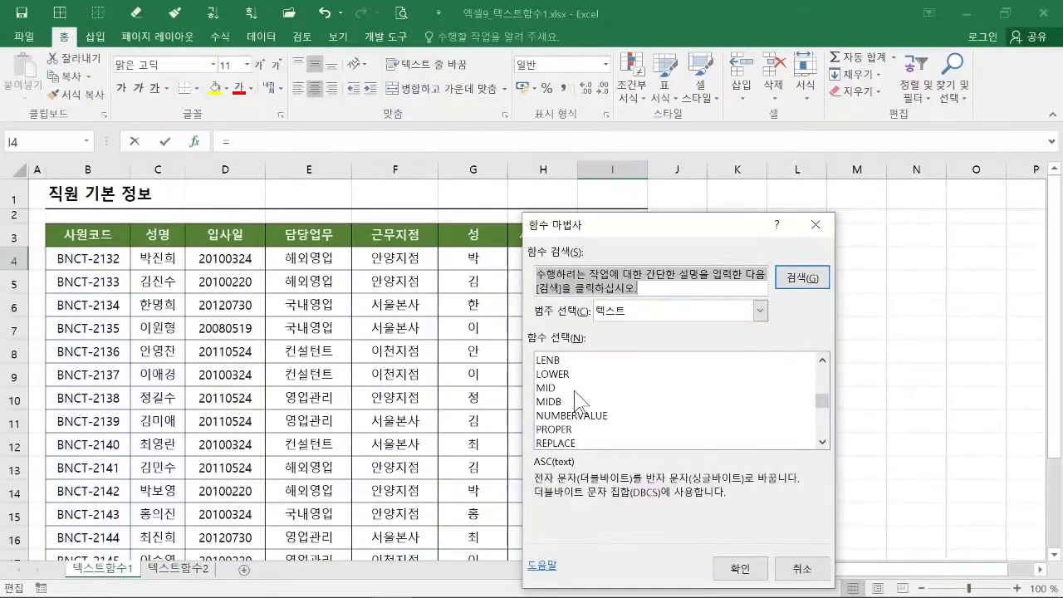
click(546, 387)
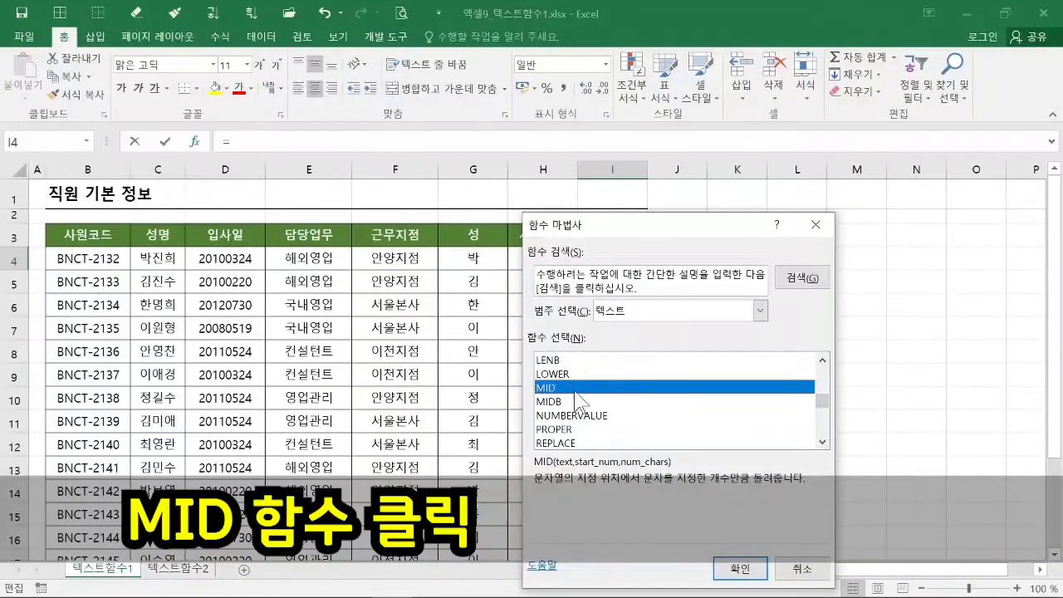
click(727, 571)
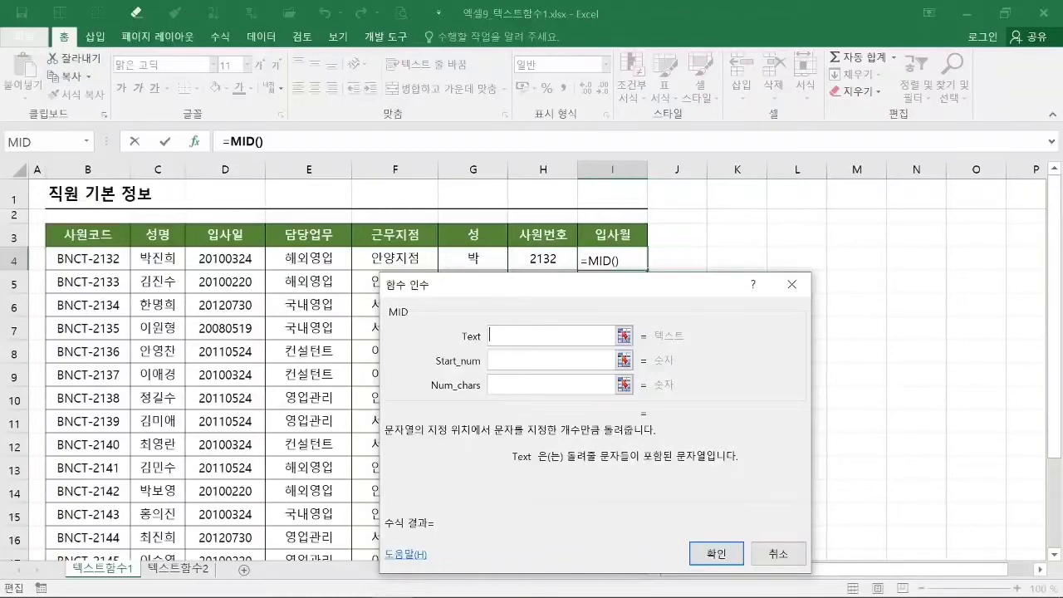
- Set the MID arguments to D4 for Text, 5 for Start_num and 2 for Num_chars
click(510, 335)
click(512, 338)
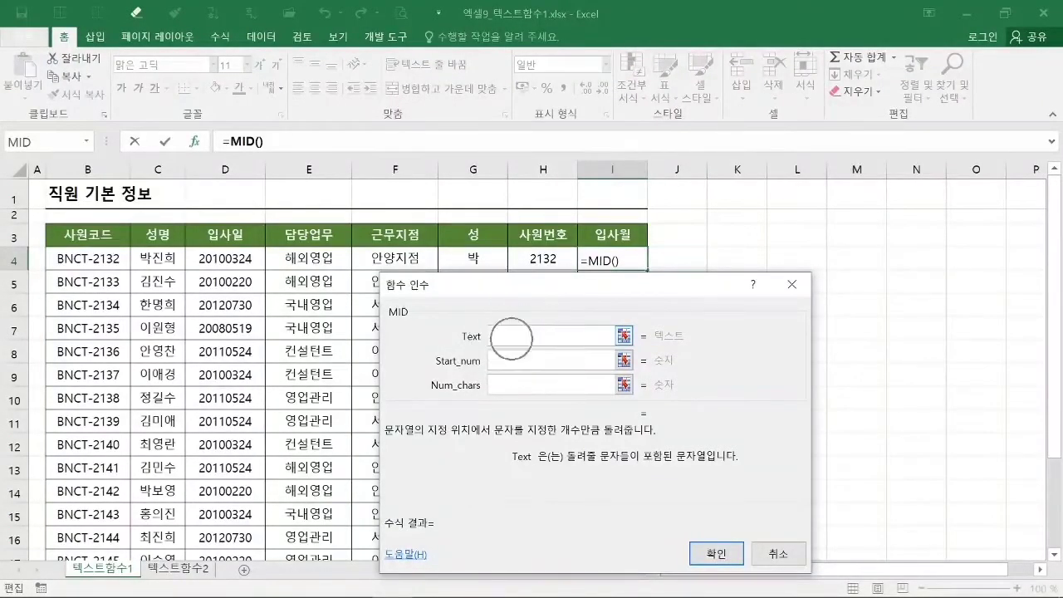
click(229, 260)
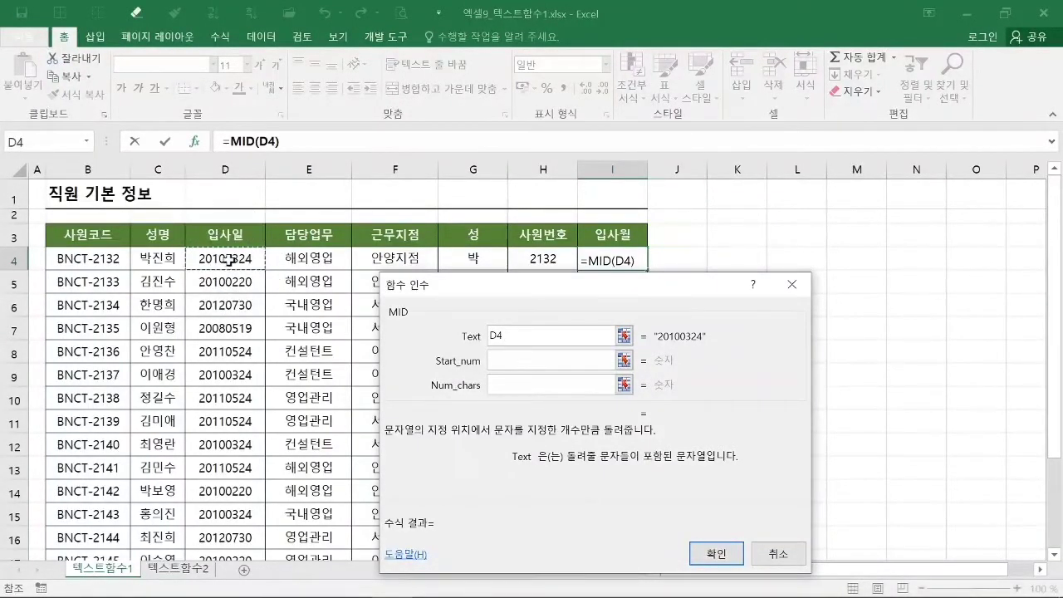
click(519, 359)
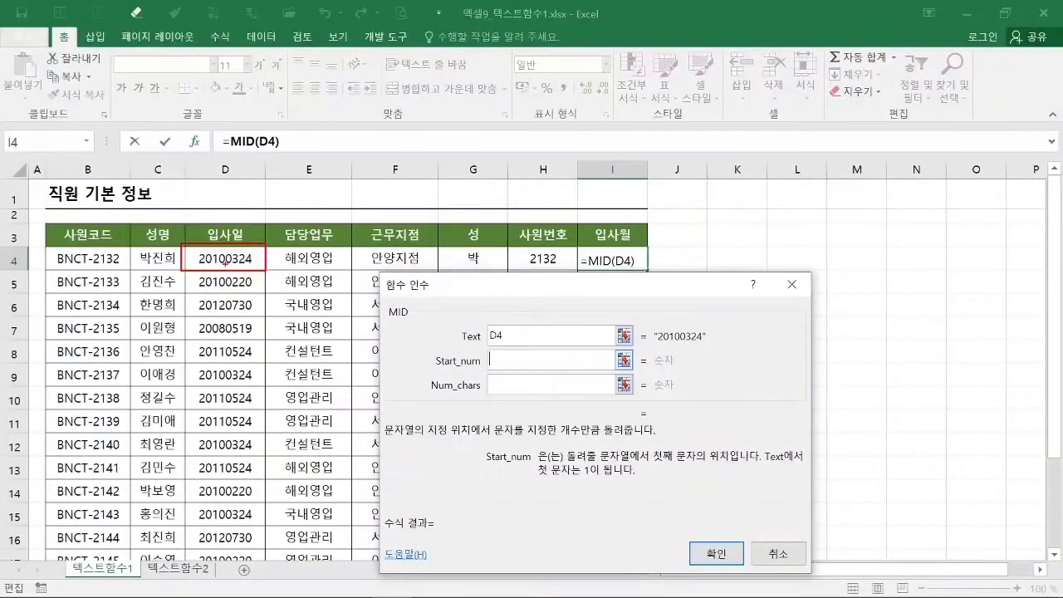
drag(229, 246, 199, 270)
key(Escape)
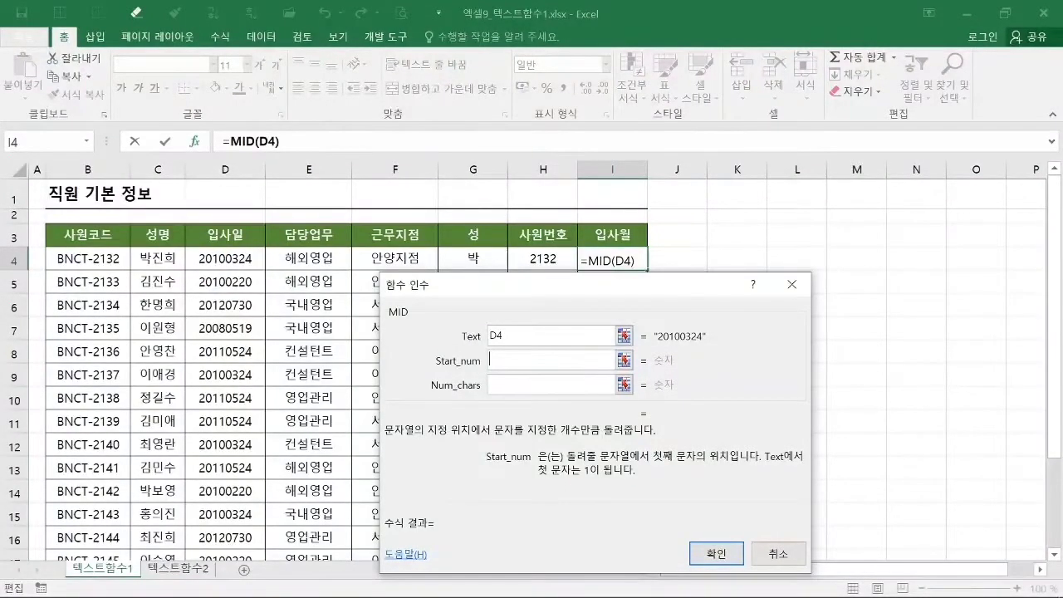
text(5)
key(Tab)
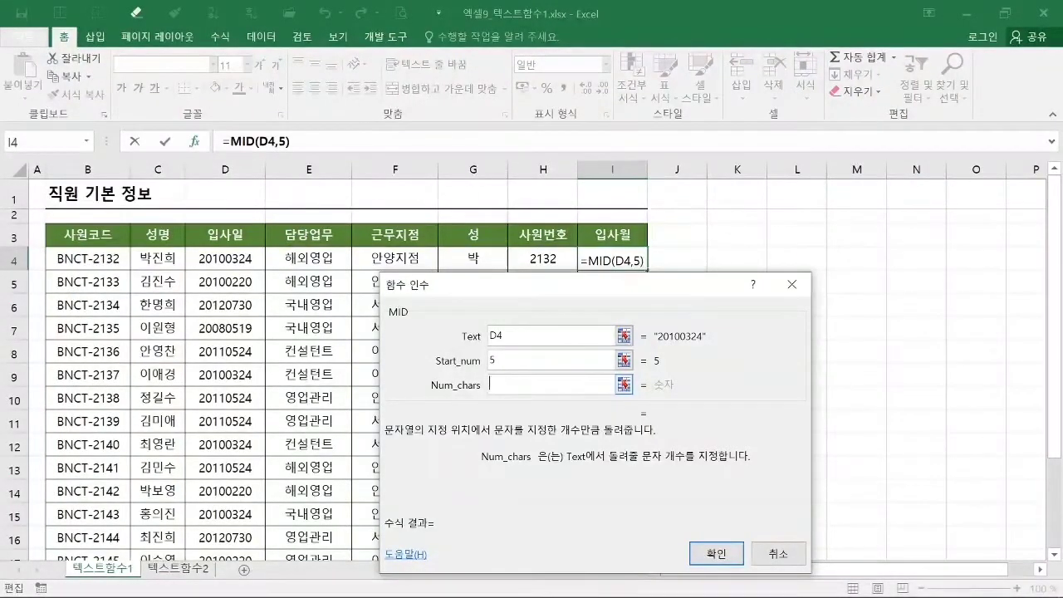
text(2)
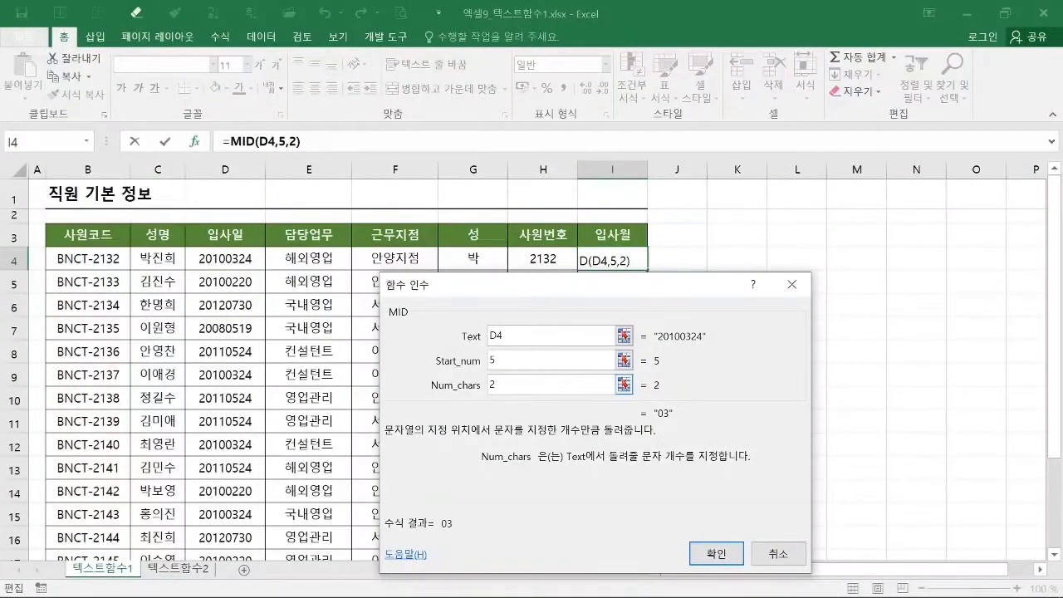